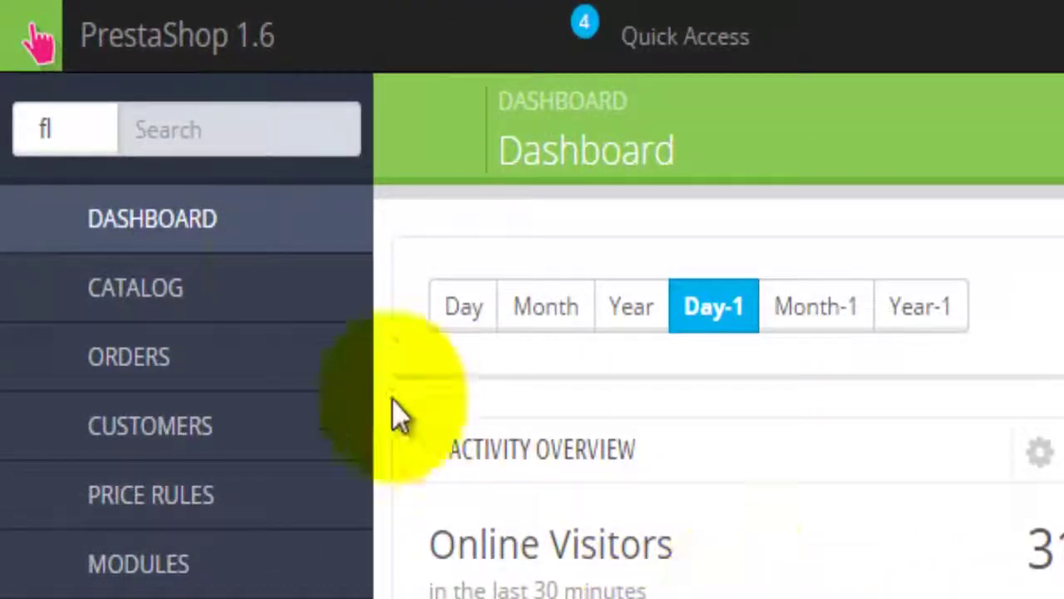
Step: Open the catalog's product list and view the recommended modules for it
mouse_move(252, 266)
left_click(171, 307)
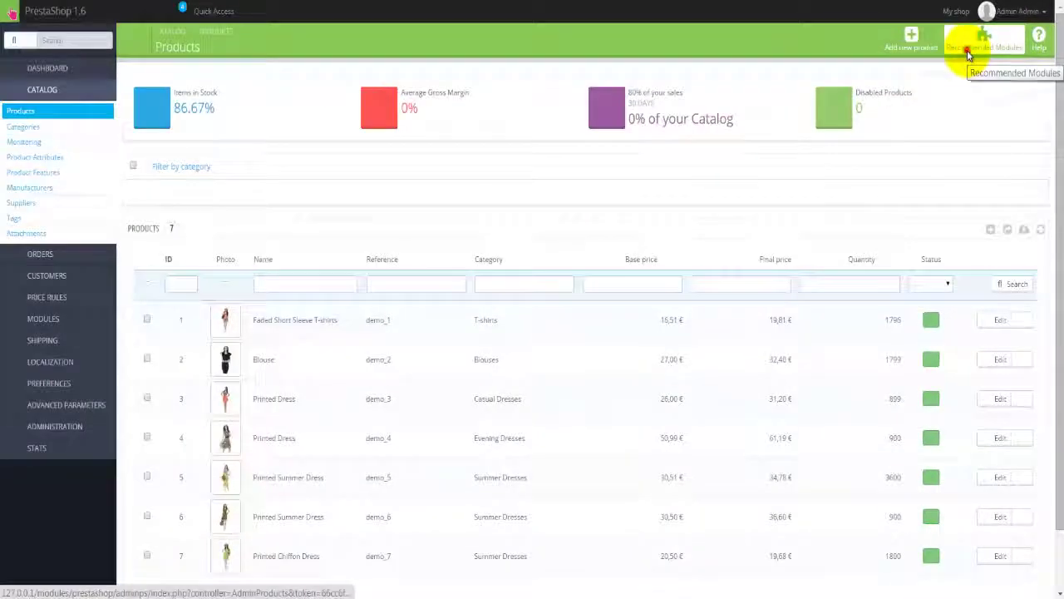
left_click(832, 104)
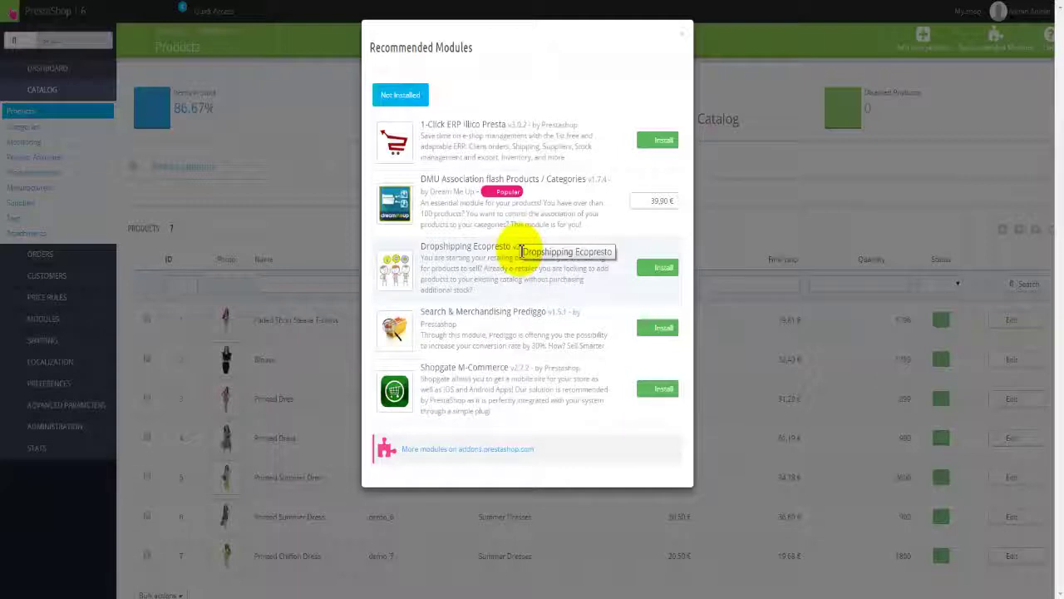
left_click(682, 38)
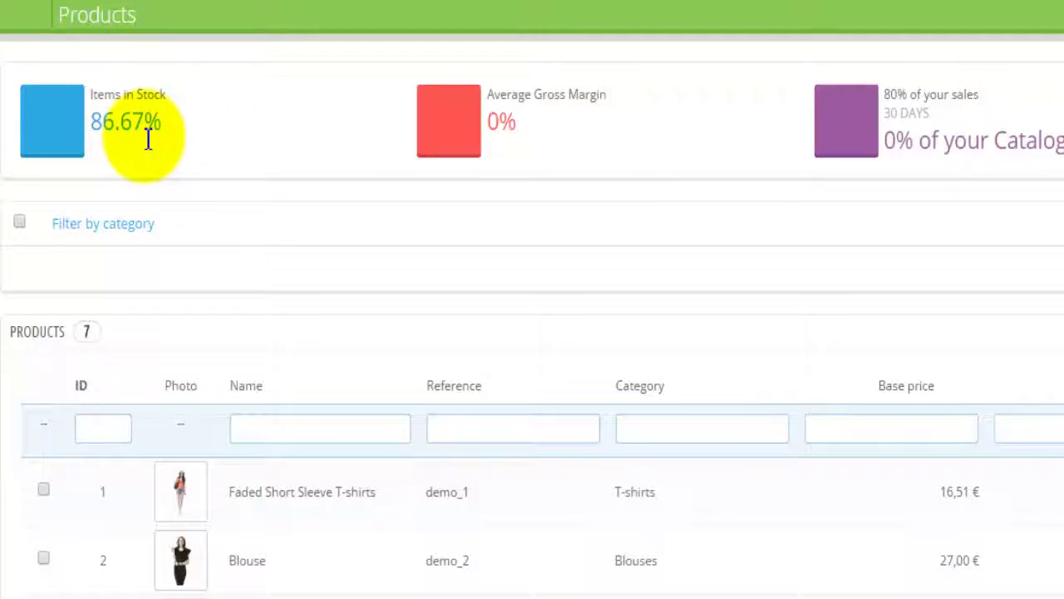
Step: Examine the product list's Items in Stock figure, its bulk actions and the extra row options for Faded Short Sleeve T-shirts
left_click_drag(91, 127, 168, 123)
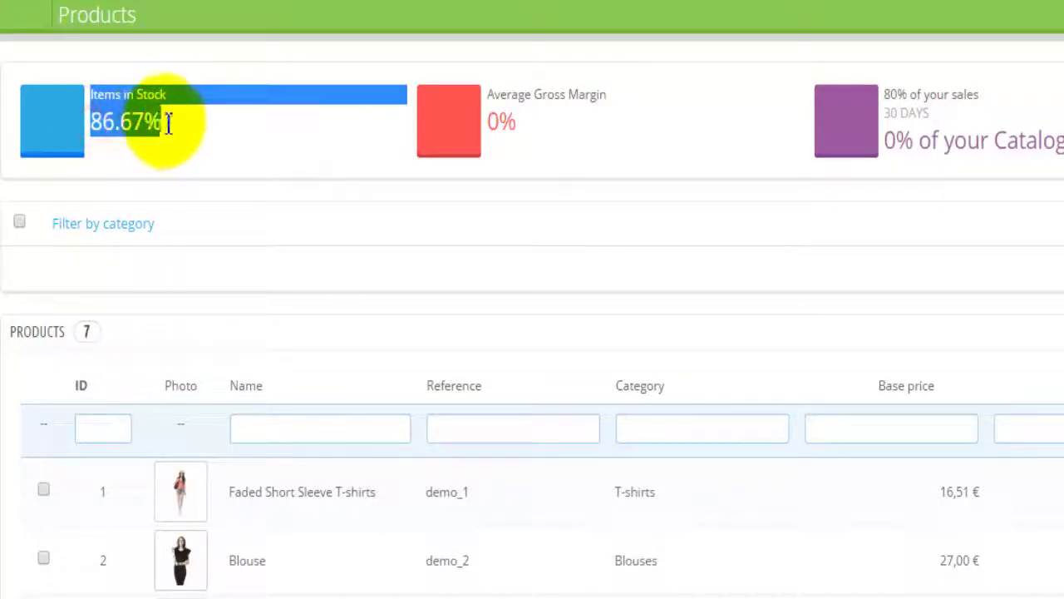
left_click(166, 123)
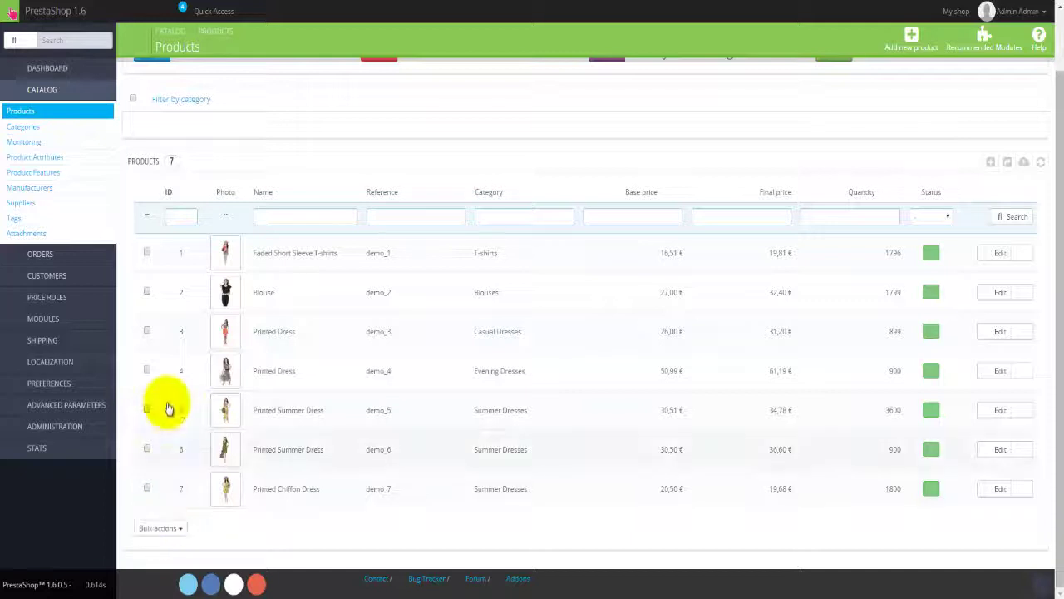
left_click(161, 528)
scroll(162, 532, "down", 1)
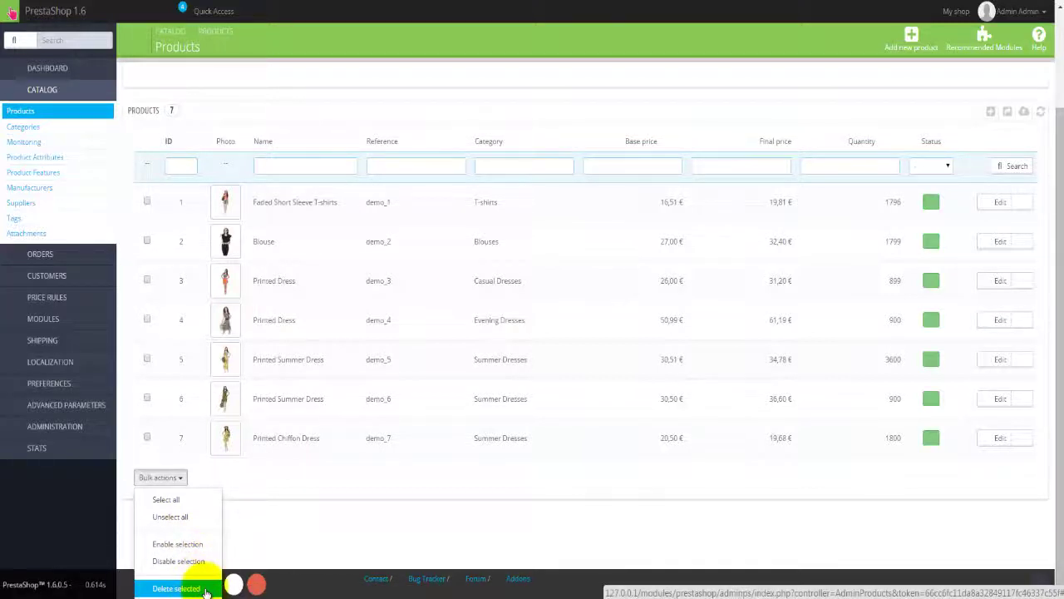
left_click(305, 532)
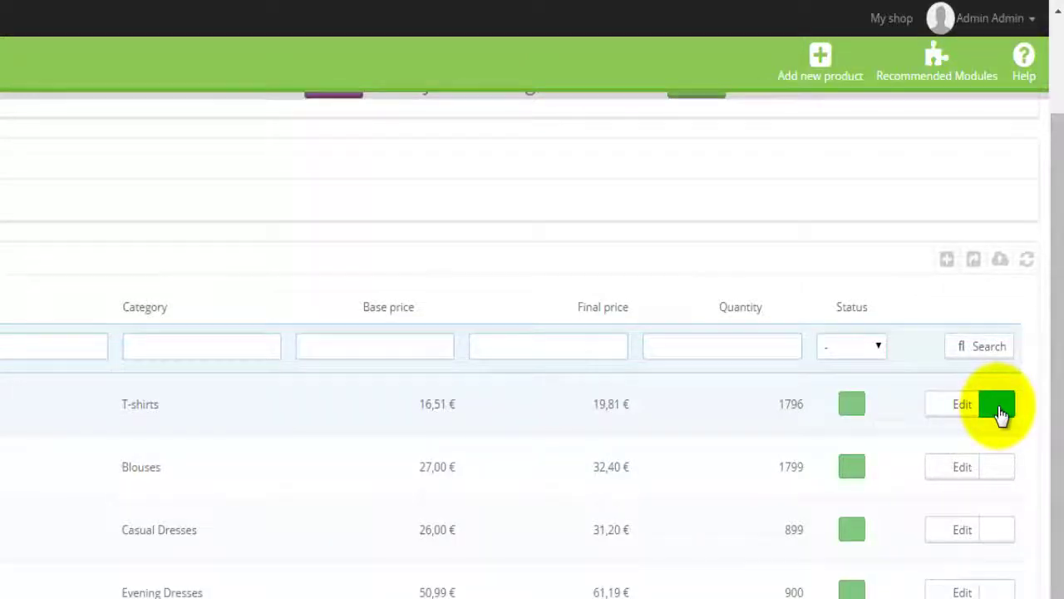
left_click(999, 408)
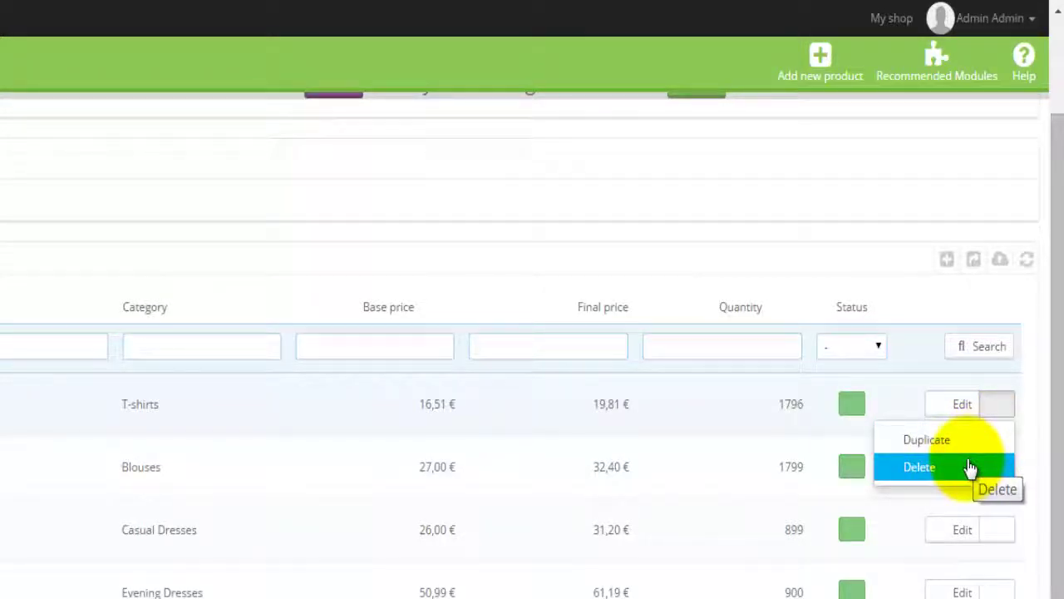
left_click(935, 318)
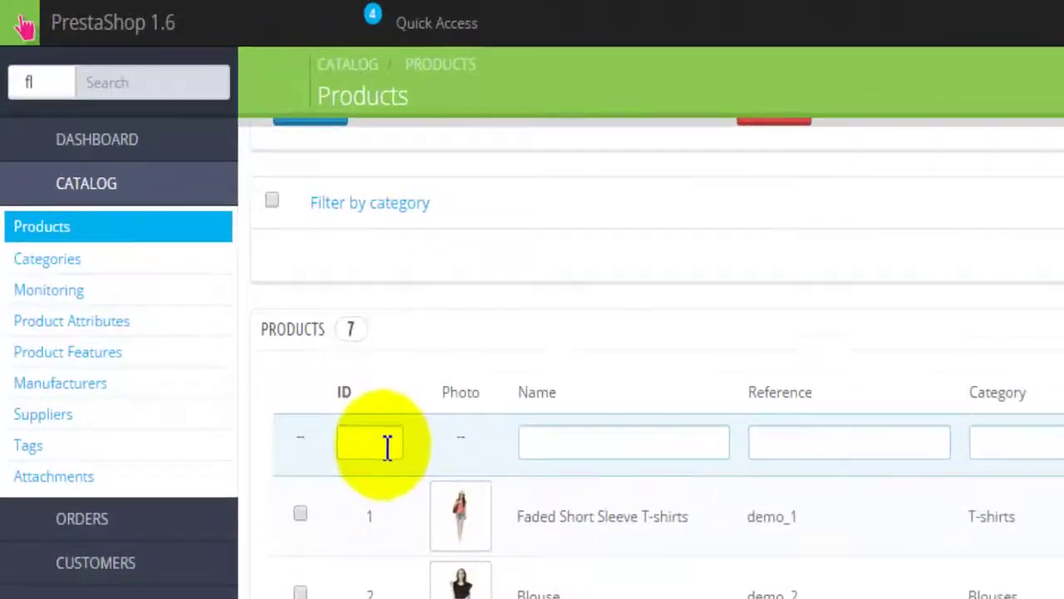
Step: Open the catalog categories and view the extra row options for the Women category
left_click(121, 270)
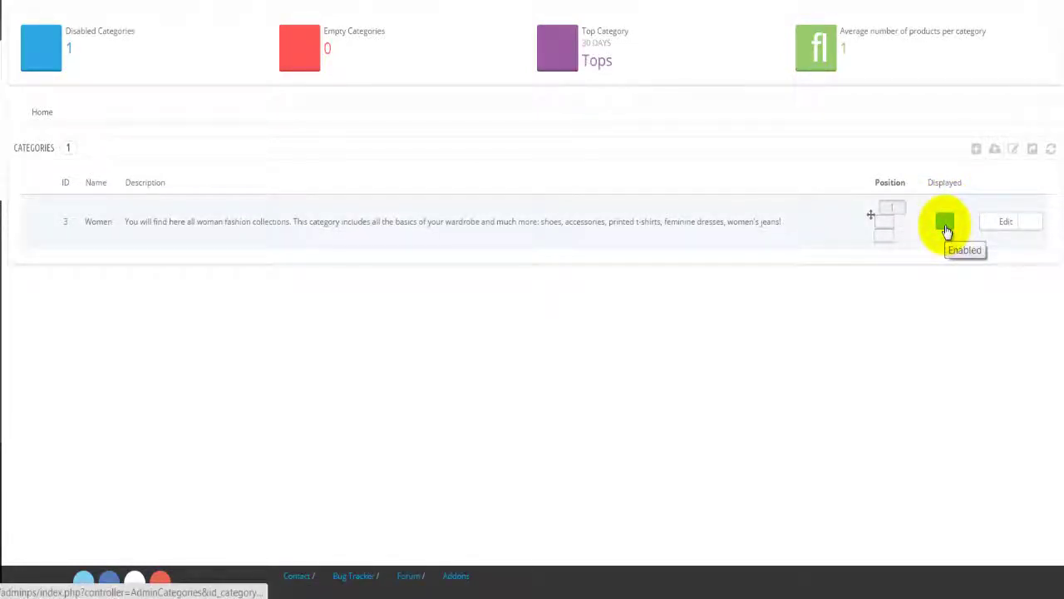
left_click(1030, 225)
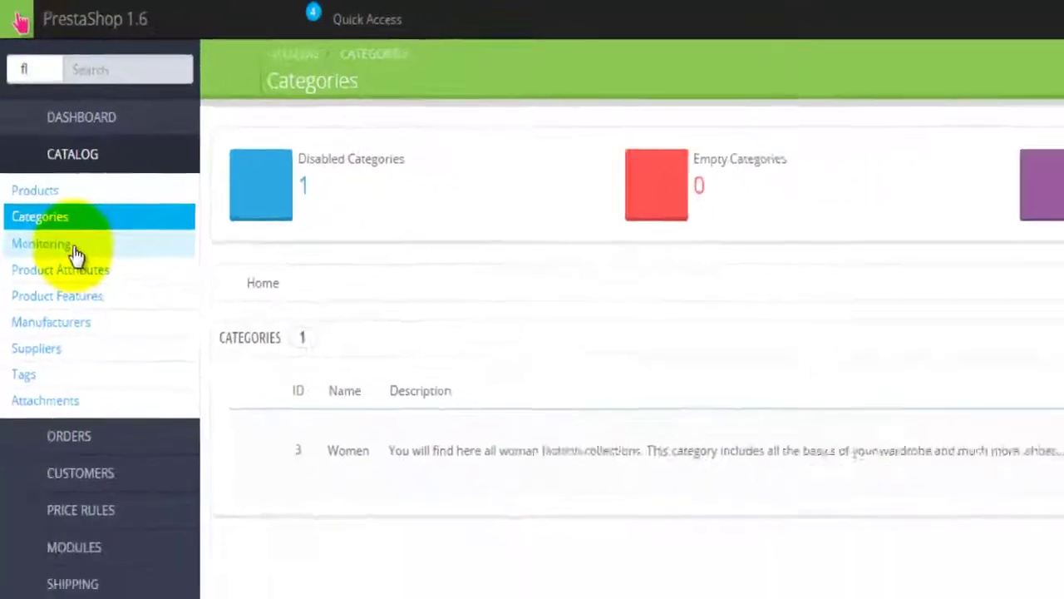
Step: Open catalog monitoring and examine the empty categories list, including the row options for Tops and the status filter choices
left_click(73, 250)
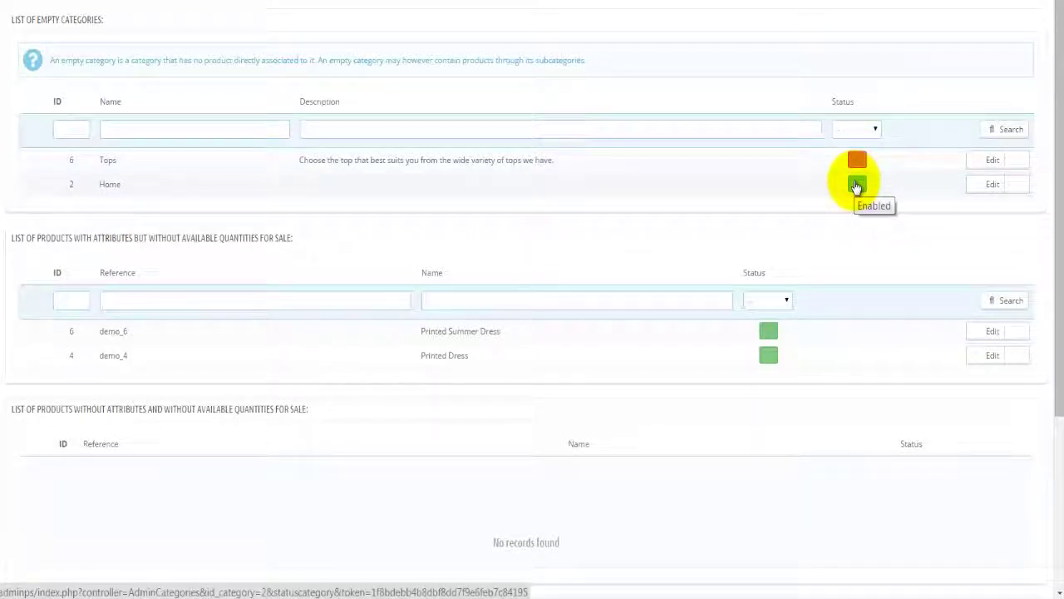
left_click(1016, 163)
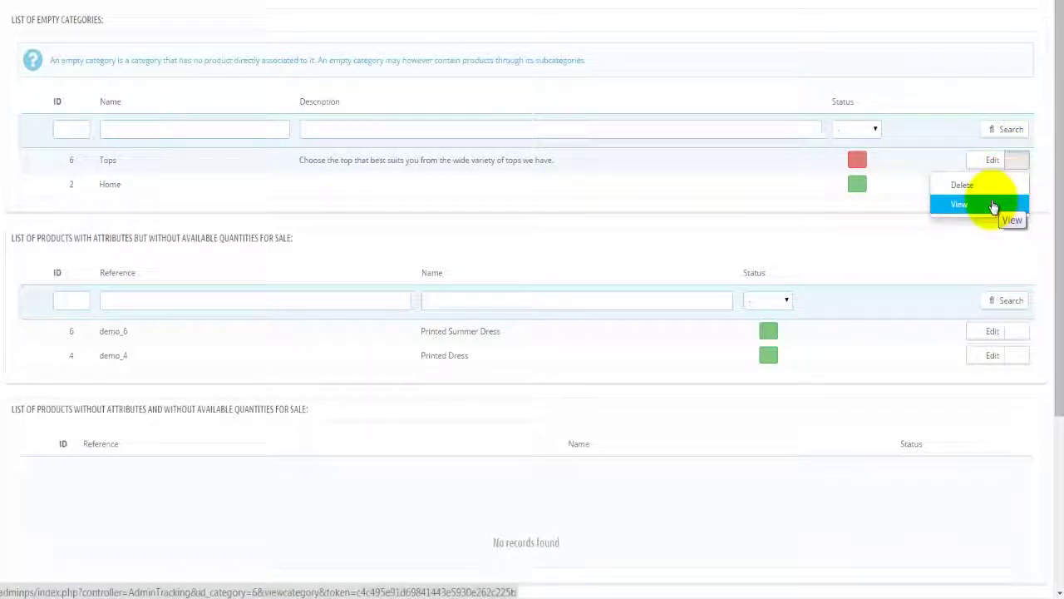
left_click(952, 241)
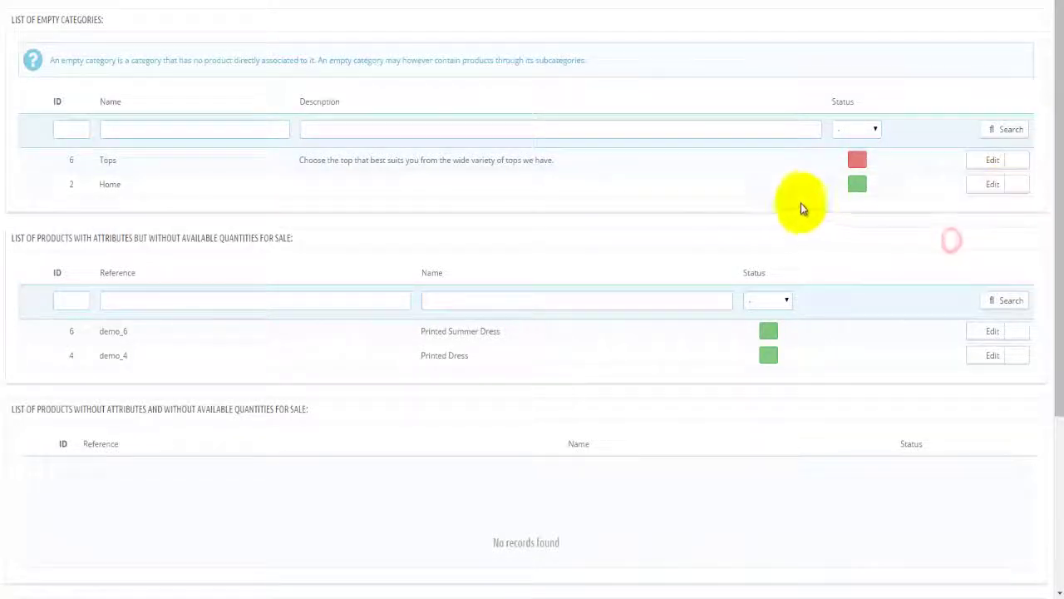
left_click(76, 131)
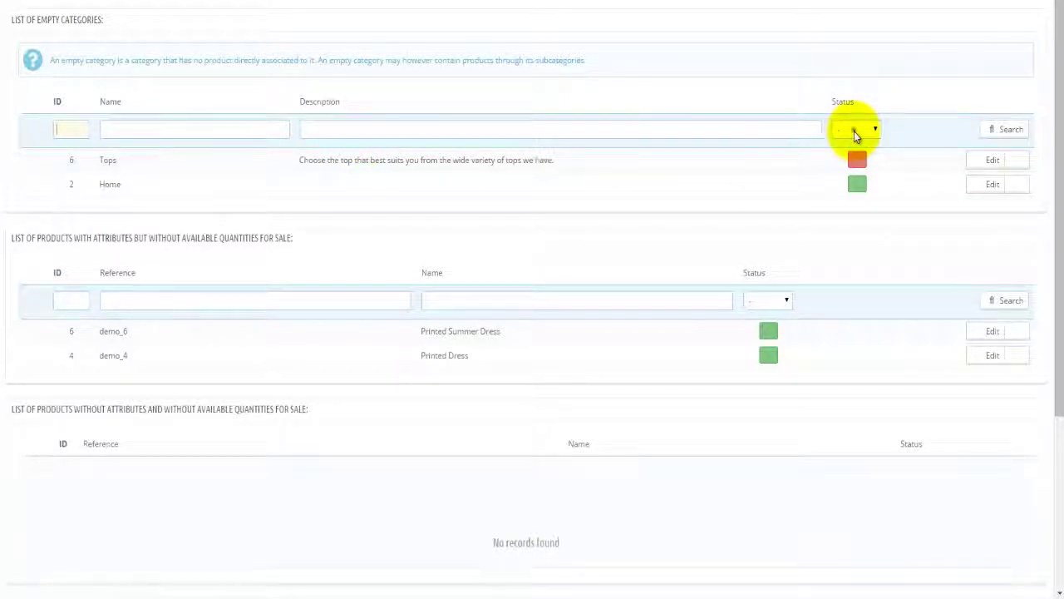
left_click(856, 133)
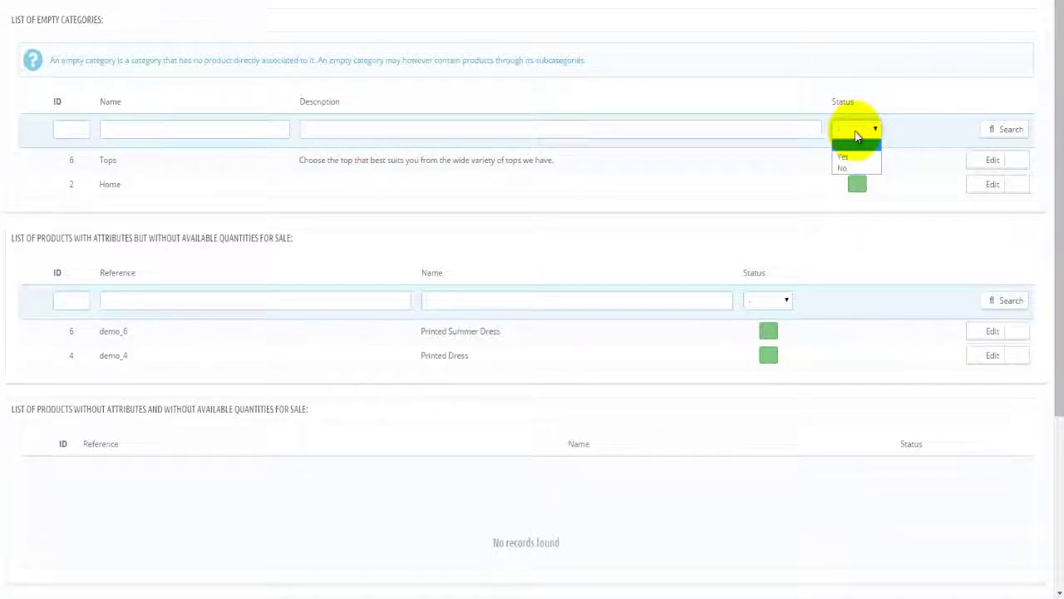
left_click(855, 136)
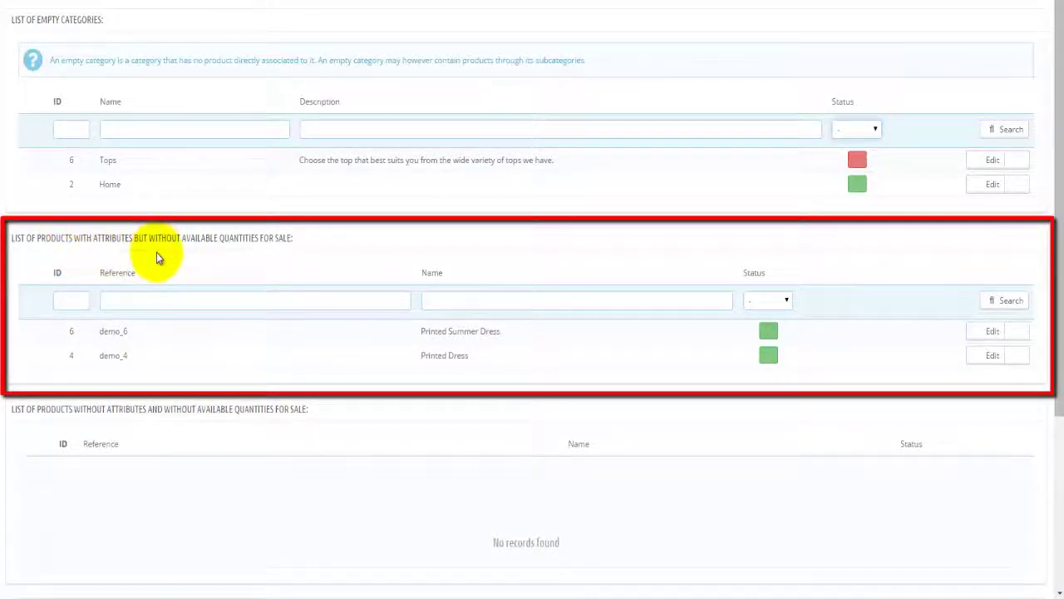
Step: Examine the monitoring lists of products without available quantities and of disabled products
scroll(156, 257, "down", 1)
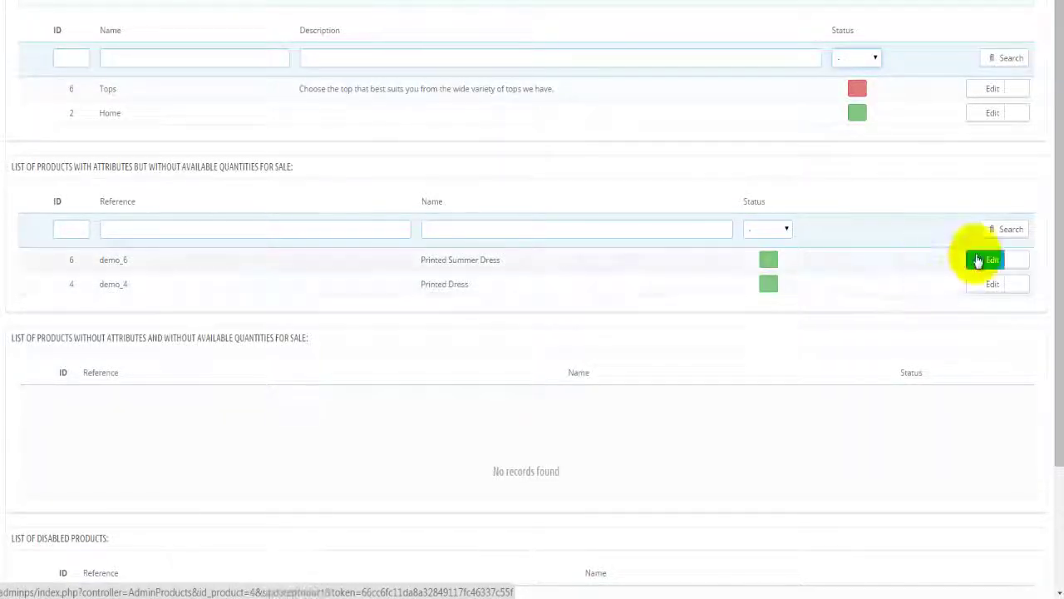
scroll(563, 309, "down", 1)
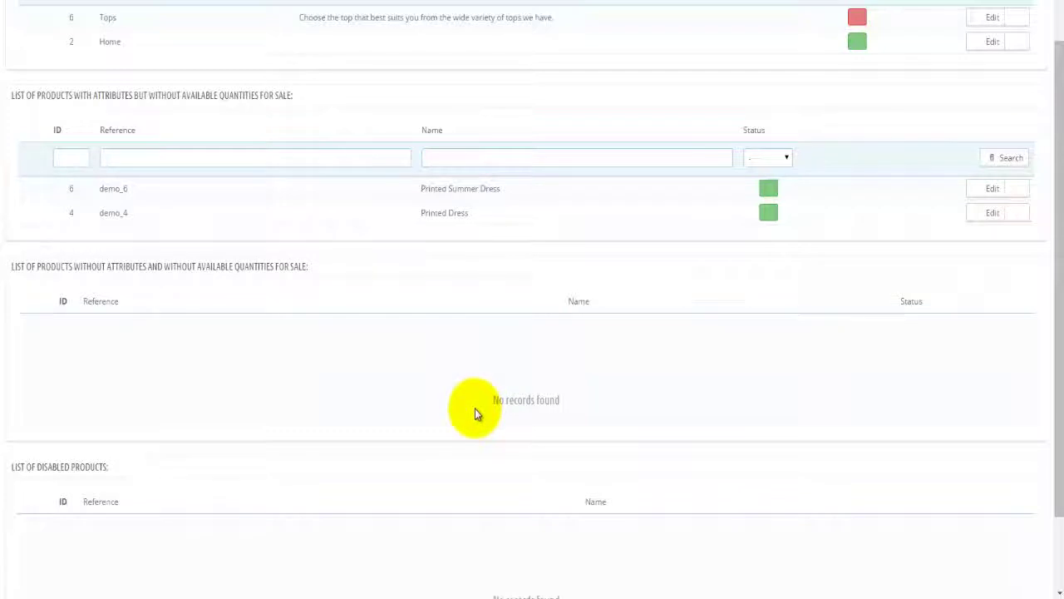
scroll(476, 413, "down", 2)
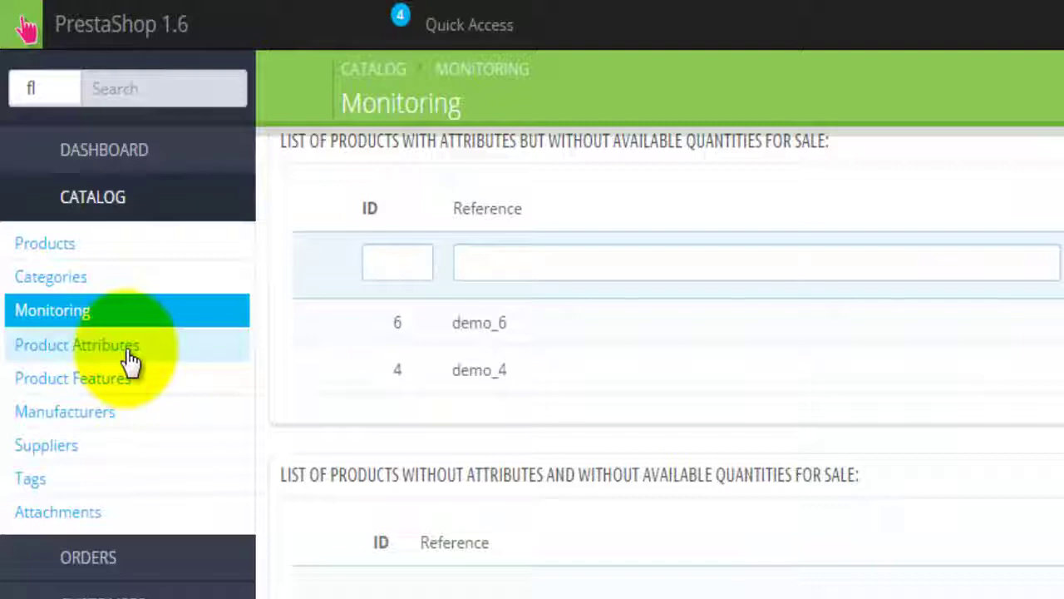
Step: Open the product attributes and reorder them as Shoes Size, Color, Size
left_click(128, 356)
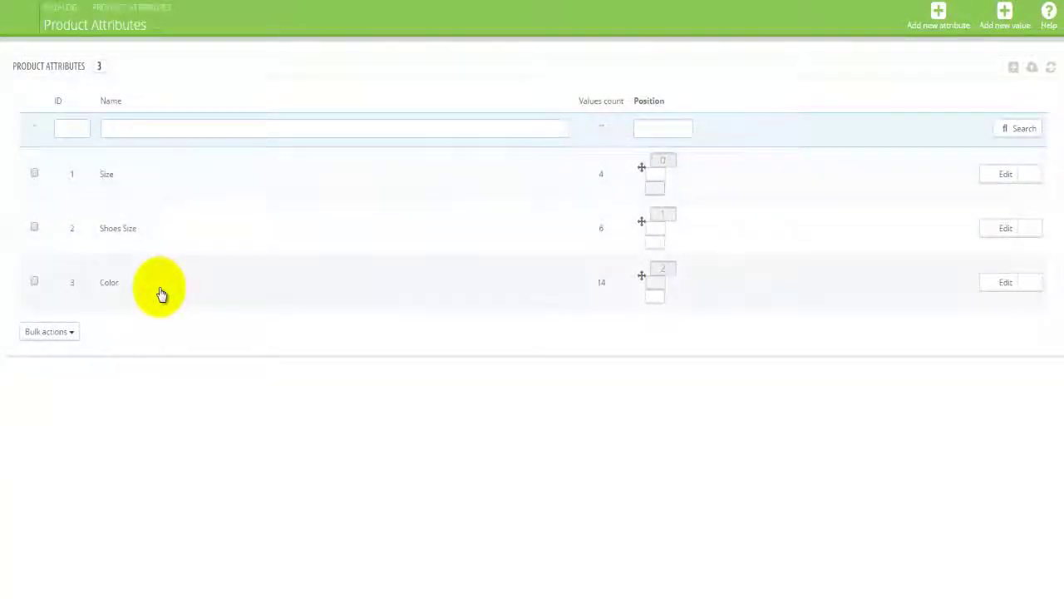
left_click(79, 136)
left_click(156, 131)
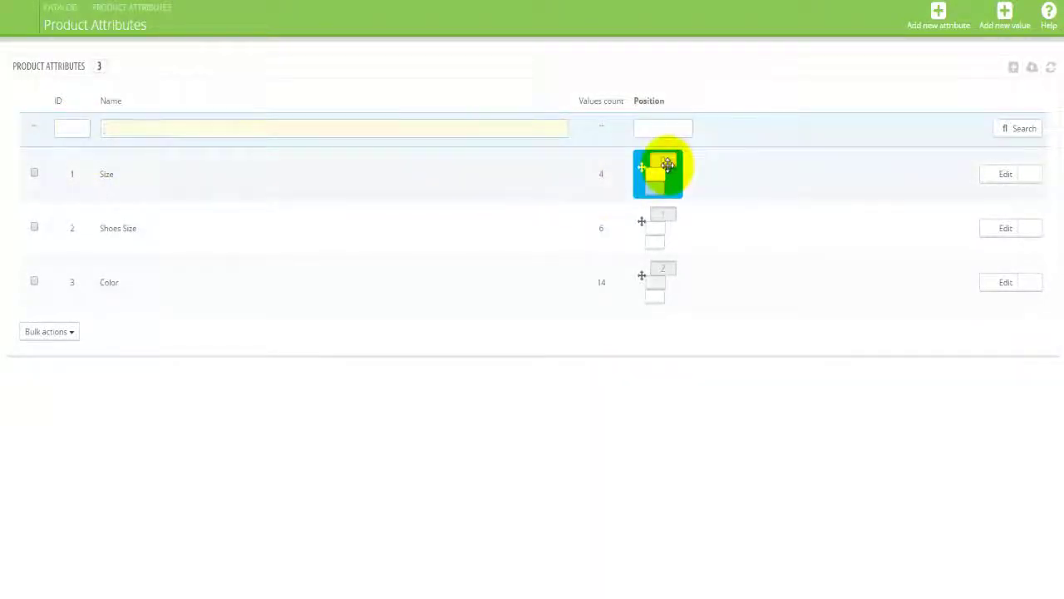
left_click_drag(667, 165, 666, 188)
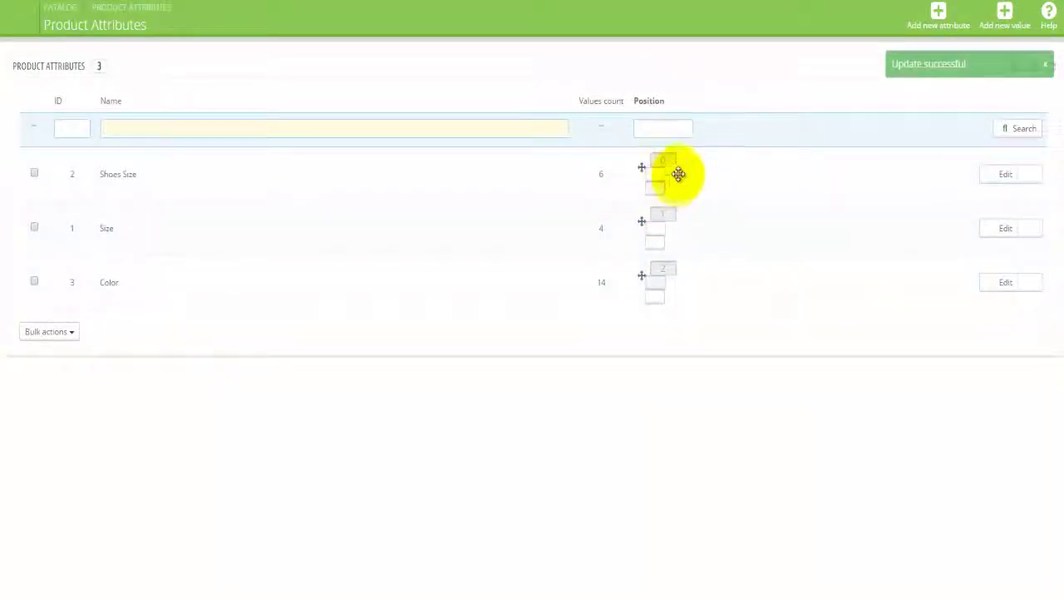
left_click_drag(678, 173, 641, 185)
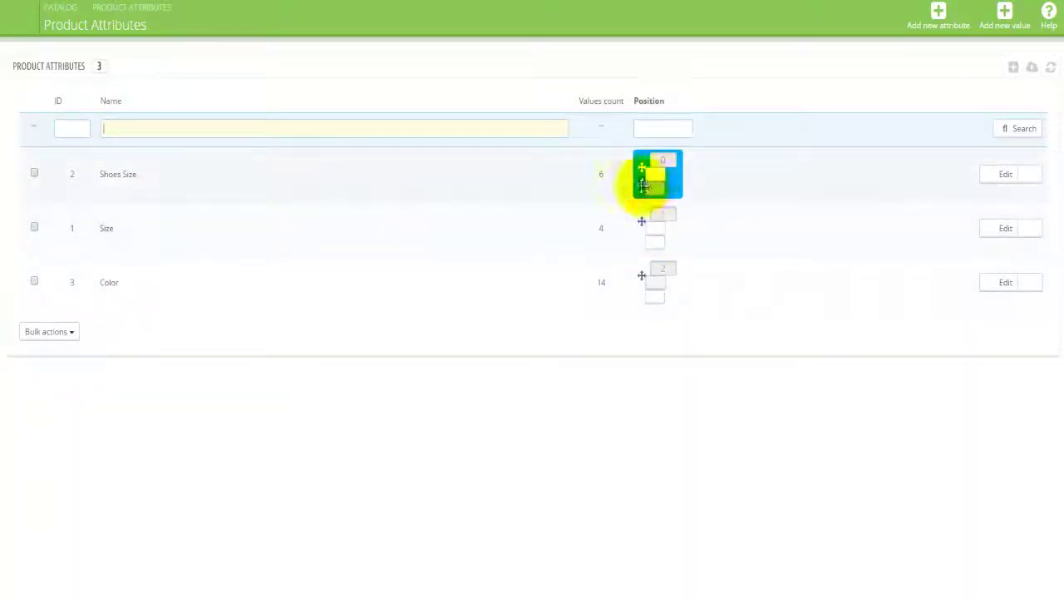
left_click_drag(637, 287, 674, 172)
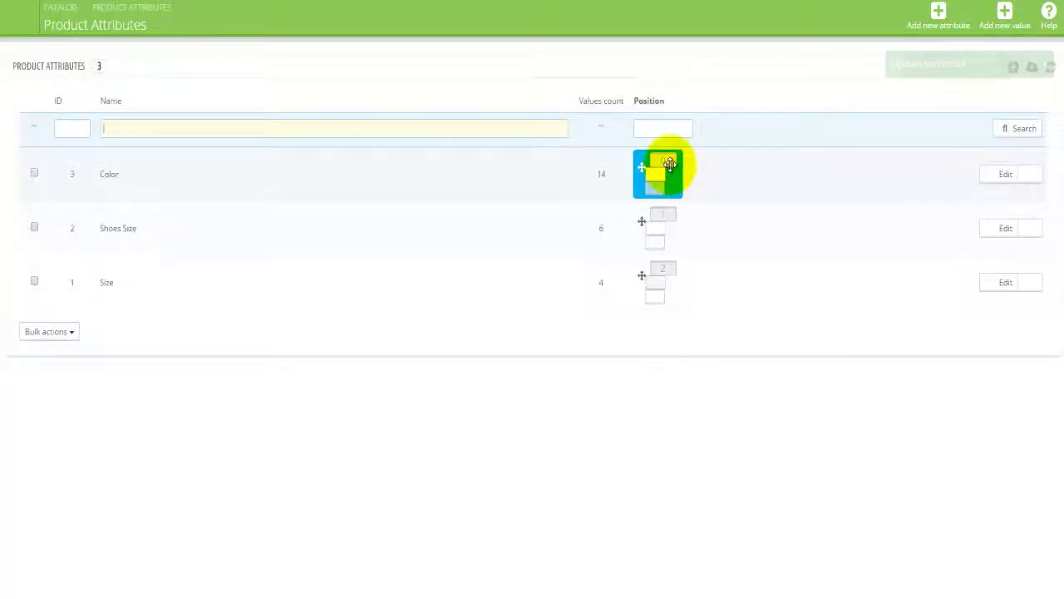
left_click_drag(644, 166, 651, 221)
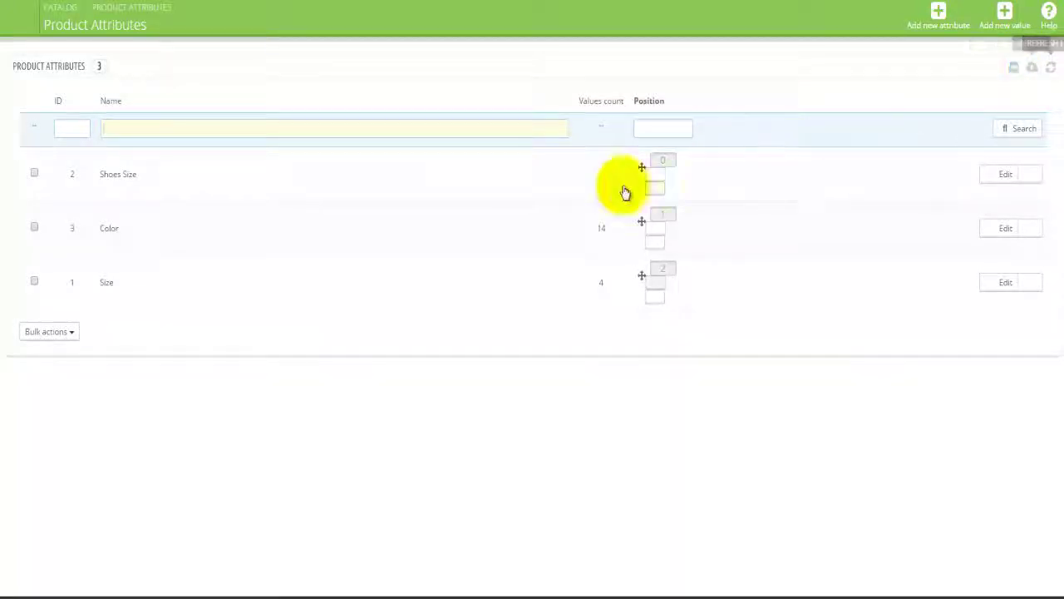
Step: Select the Size and Shoes Size attributes and view the bulk actions available for them
left_click(33, 282)
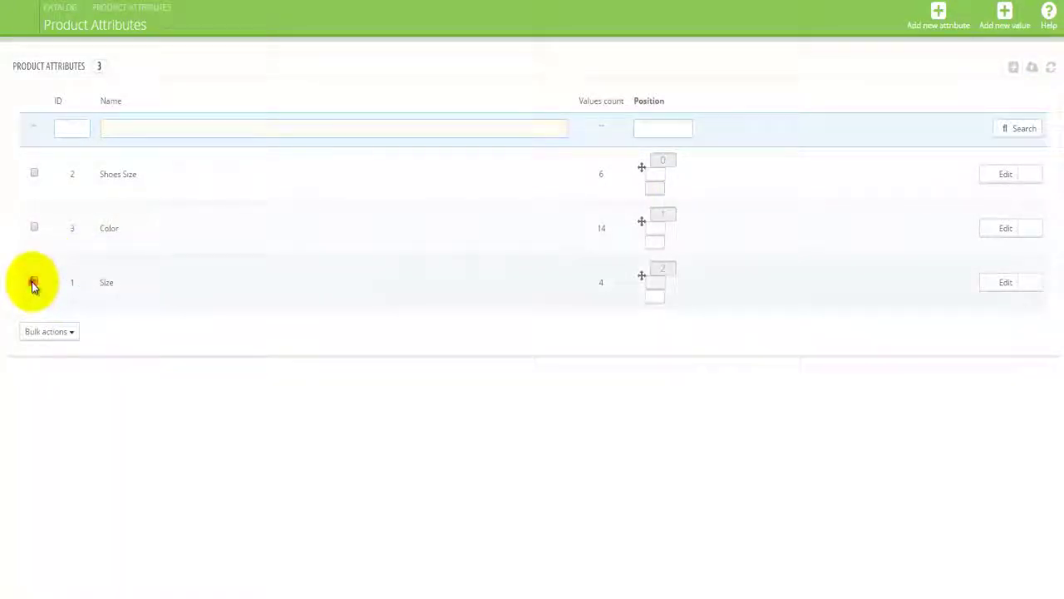
left_click(34, 173)
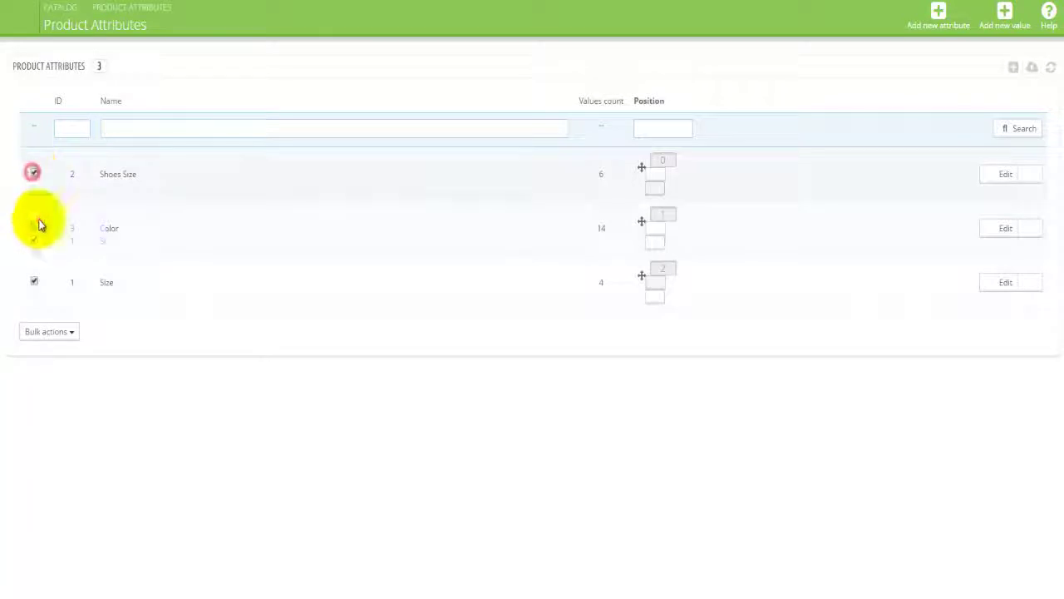
left_click(43, 336)
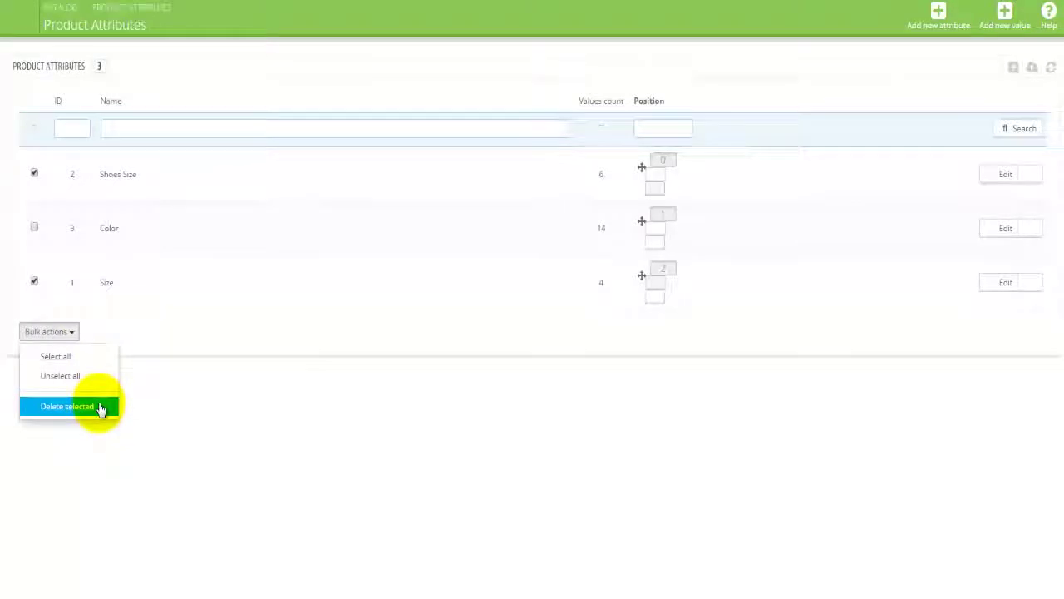
left_click(128, 405)
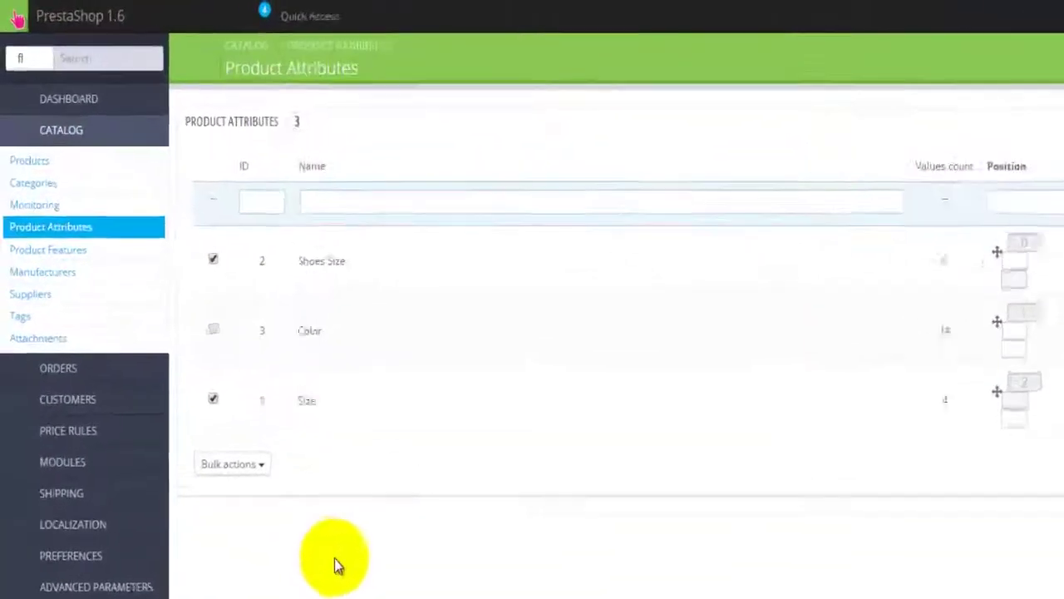
Step: In the product features, move Height directly below Weight and view the extra row options for Width
left_click(136, 374)
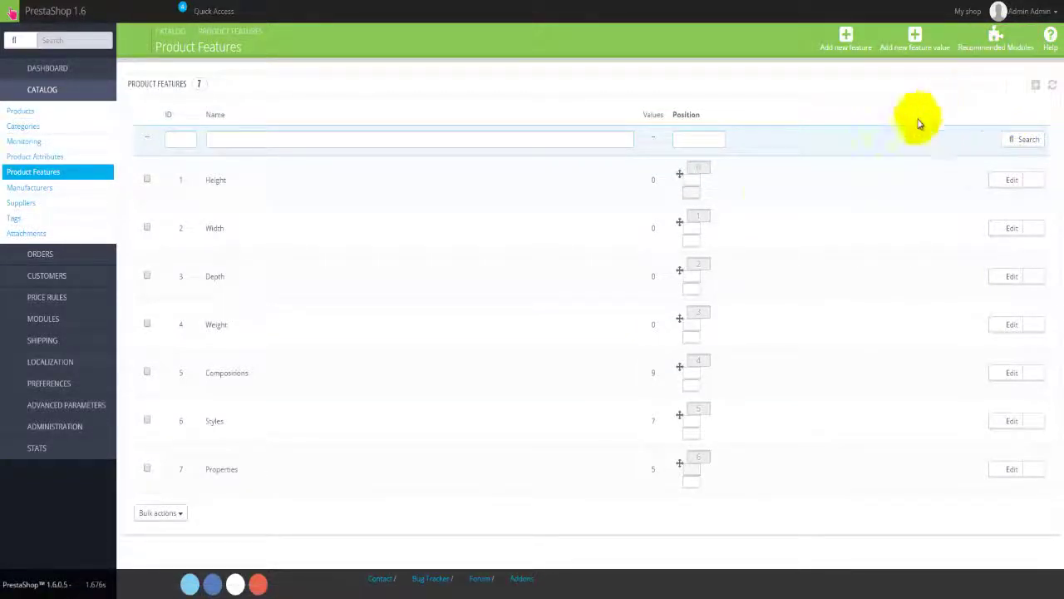
left_click_drag(675, 190, 672, 321)
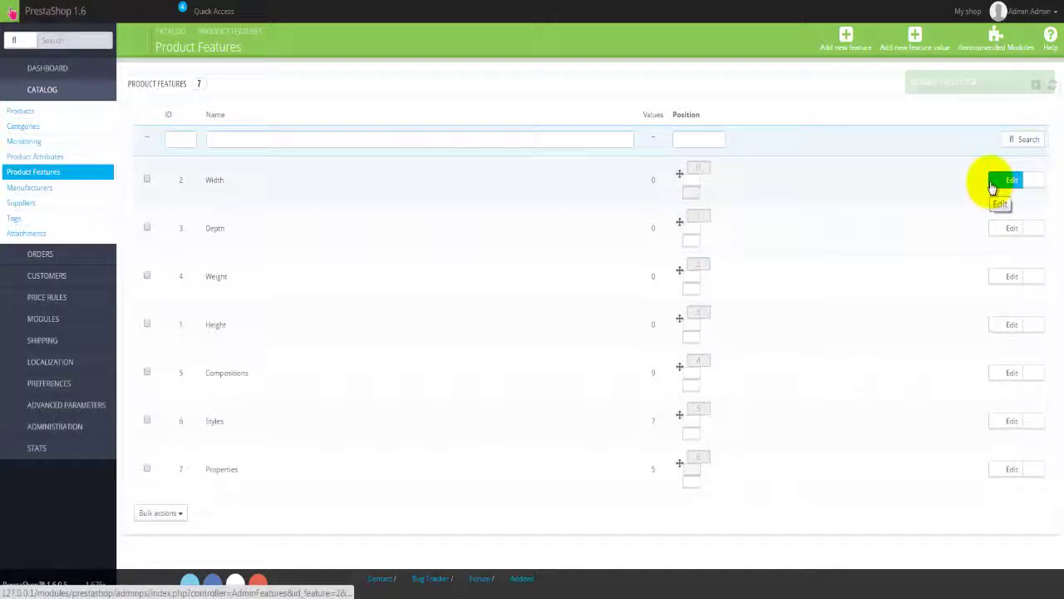
left_click(1031, 181)
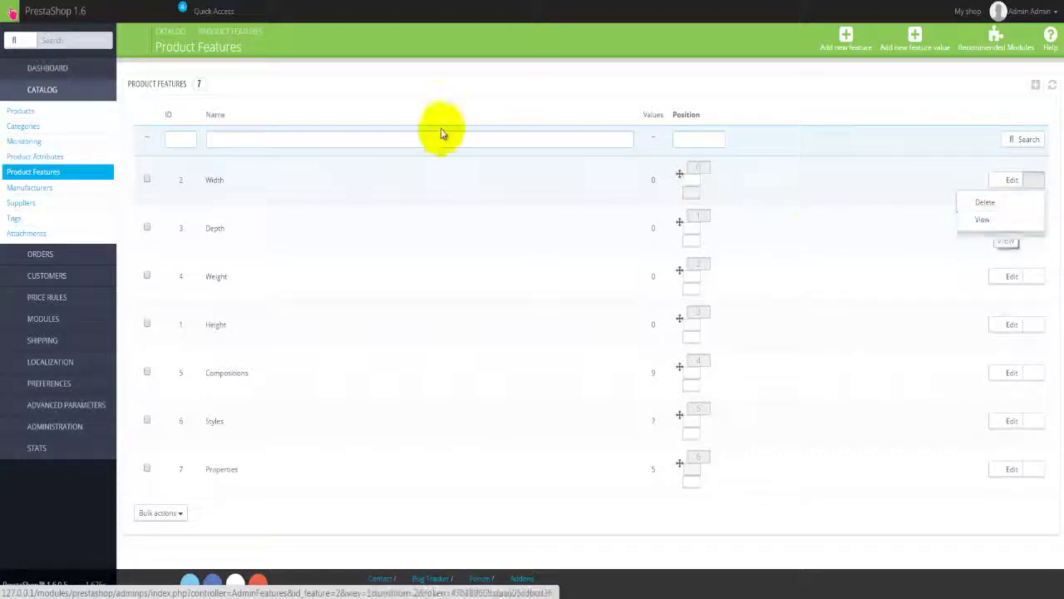
left_click(198, 83)
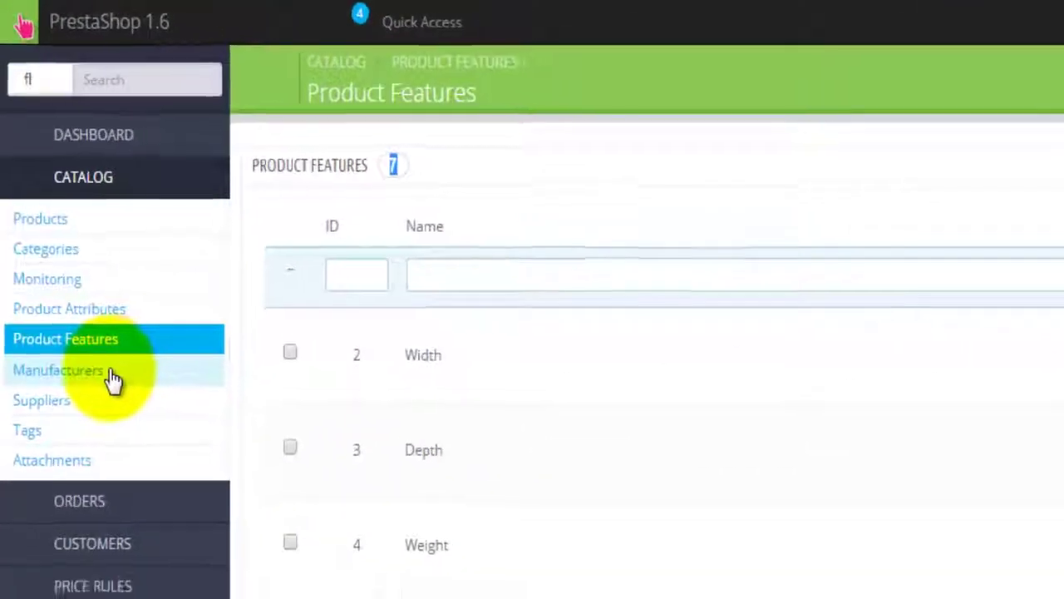
Step: Open the manufacturers page and examine its list of manufacturers and its list of manufacturer addresses
left_click(113, 379)
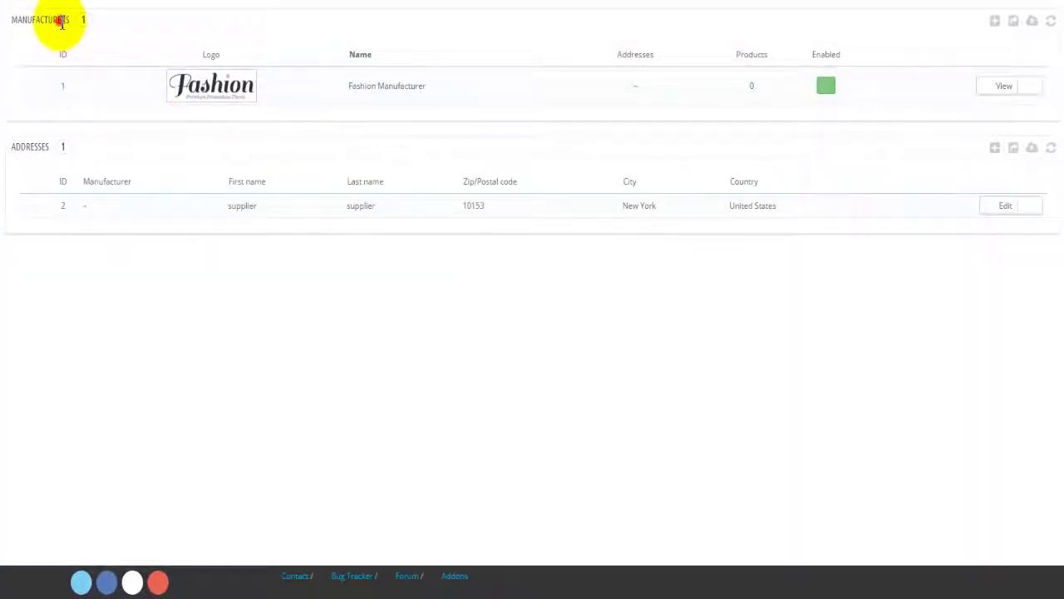
double_click(58, 20)
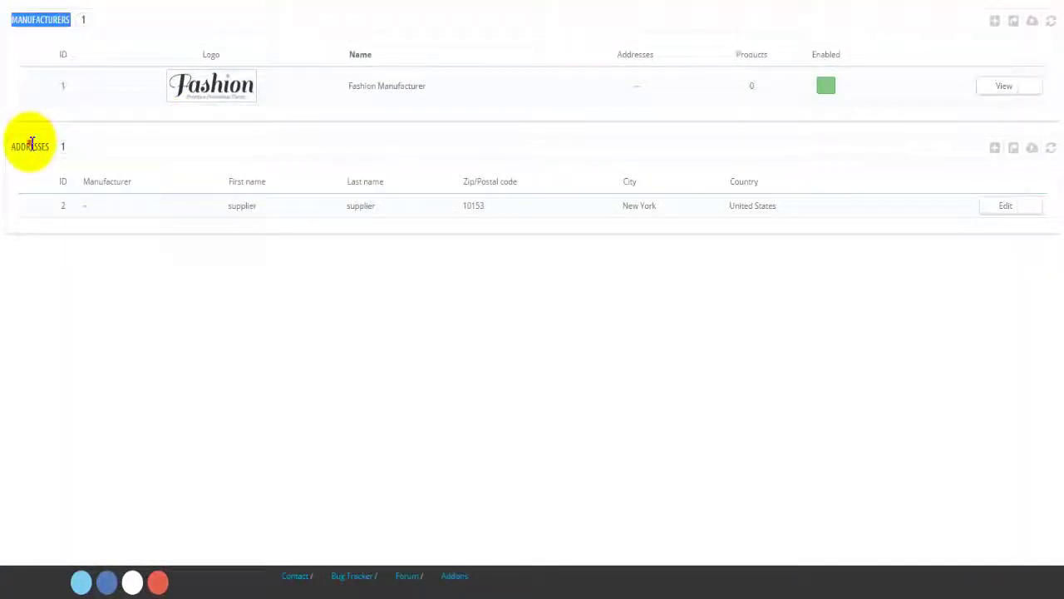
double_click(32, 145)
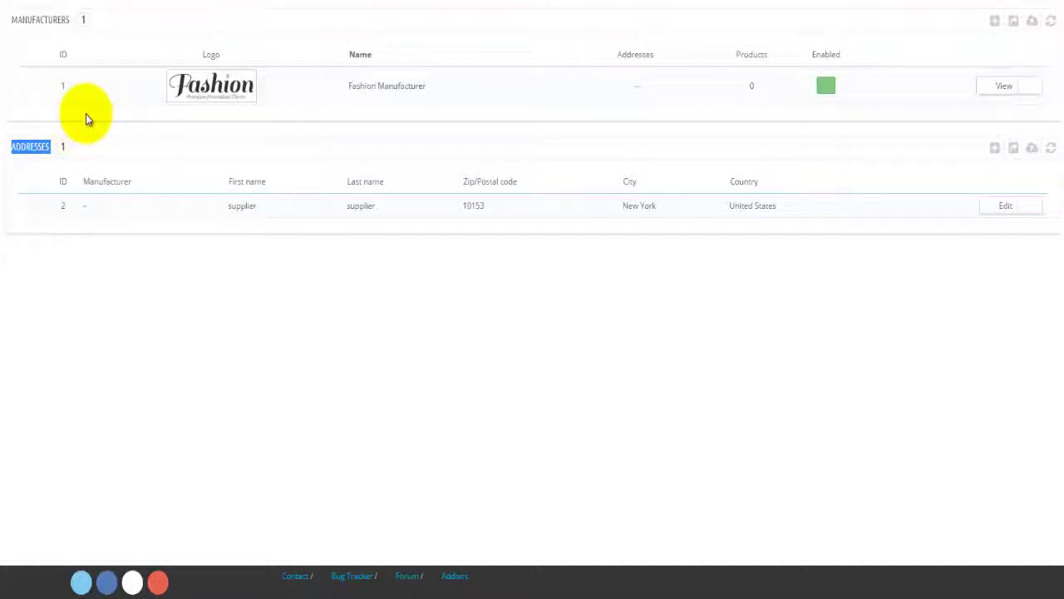
left_click(85, 20)
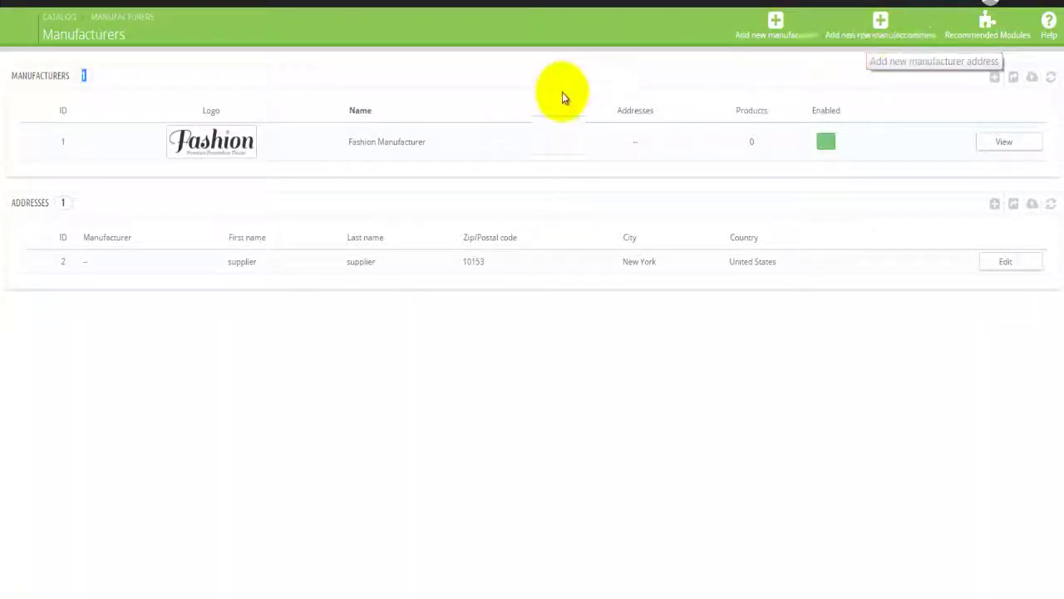
left_click(37, 202)
double_click(37, 202)
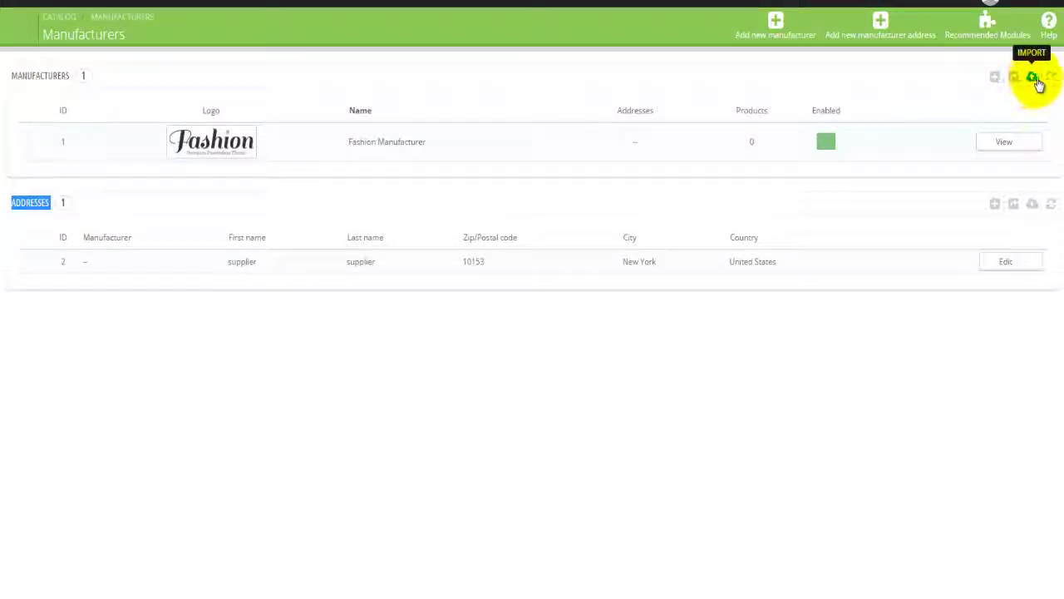
Step: View the extra row options for Fashion Manufacturer and for the supplier entry in the manufacturer addresses
left_click(1027, 144)
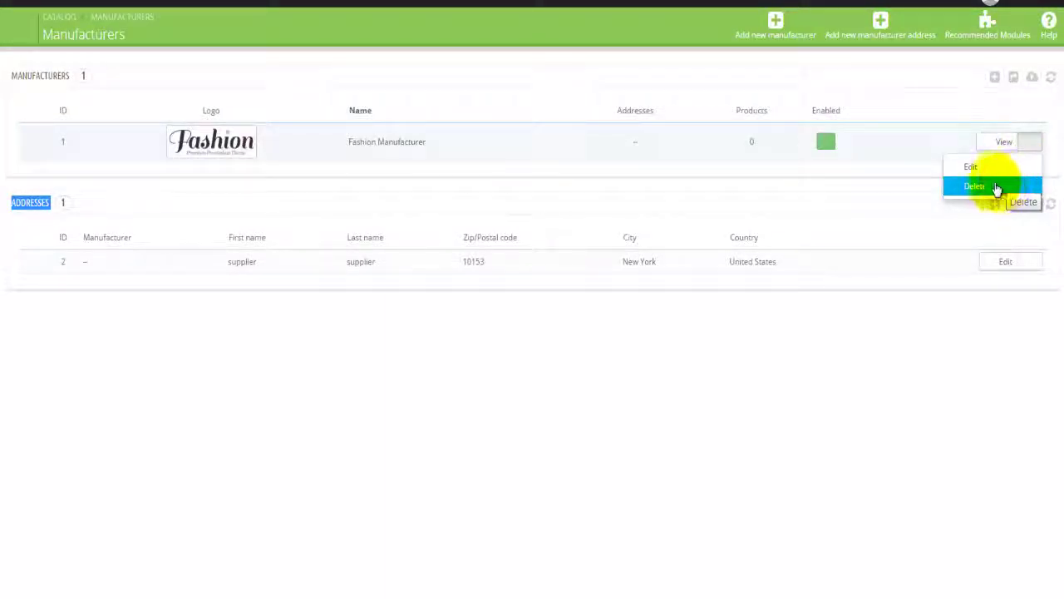
left_click(901, 174)
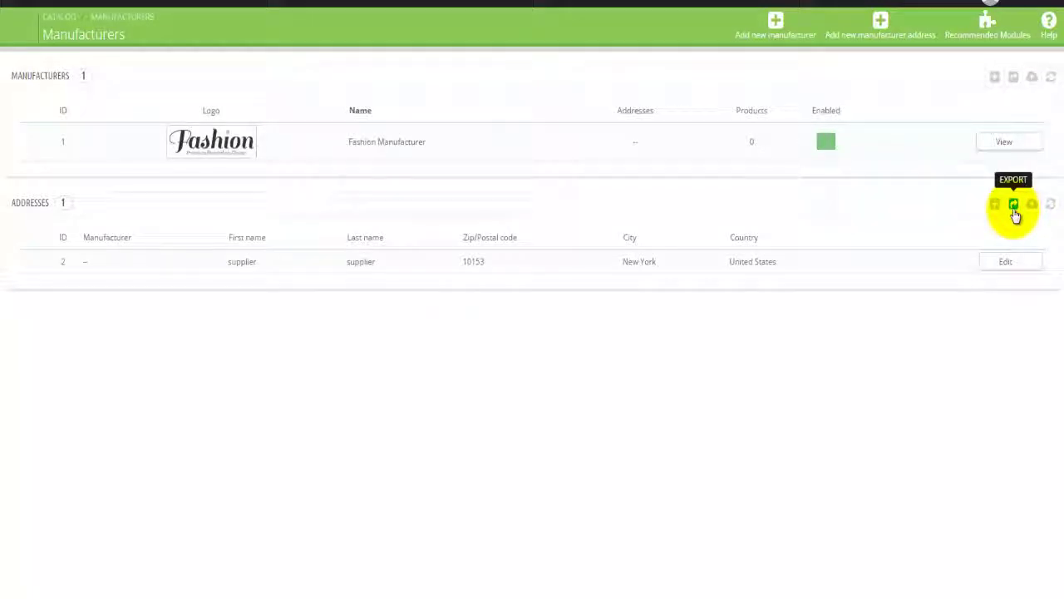
left_click(1029, 263)
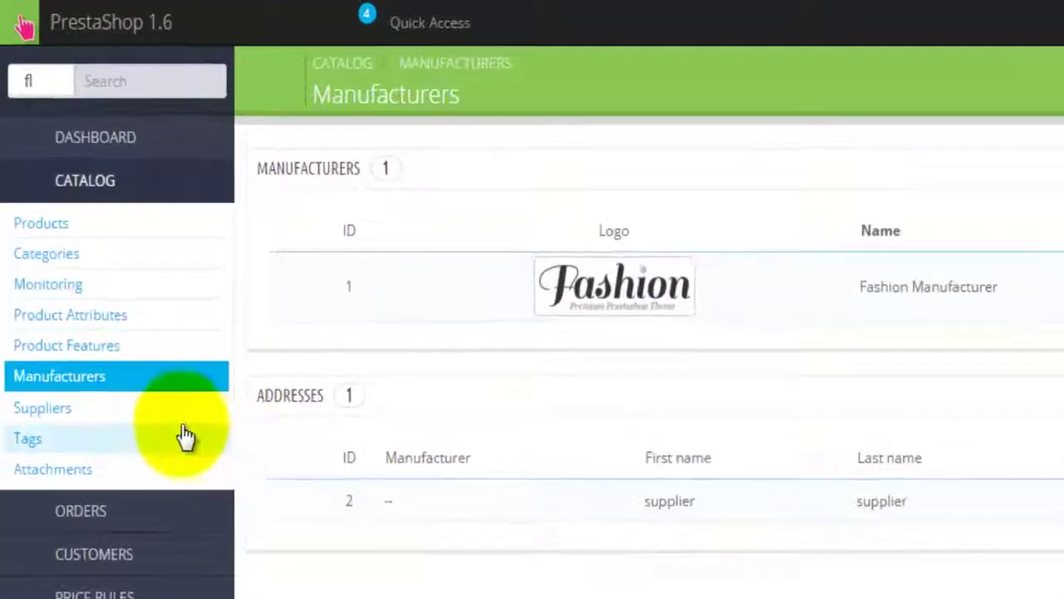
Step: Open the suppliers list and view the extra row options for Fashion Supplier
left_click(89, 418)
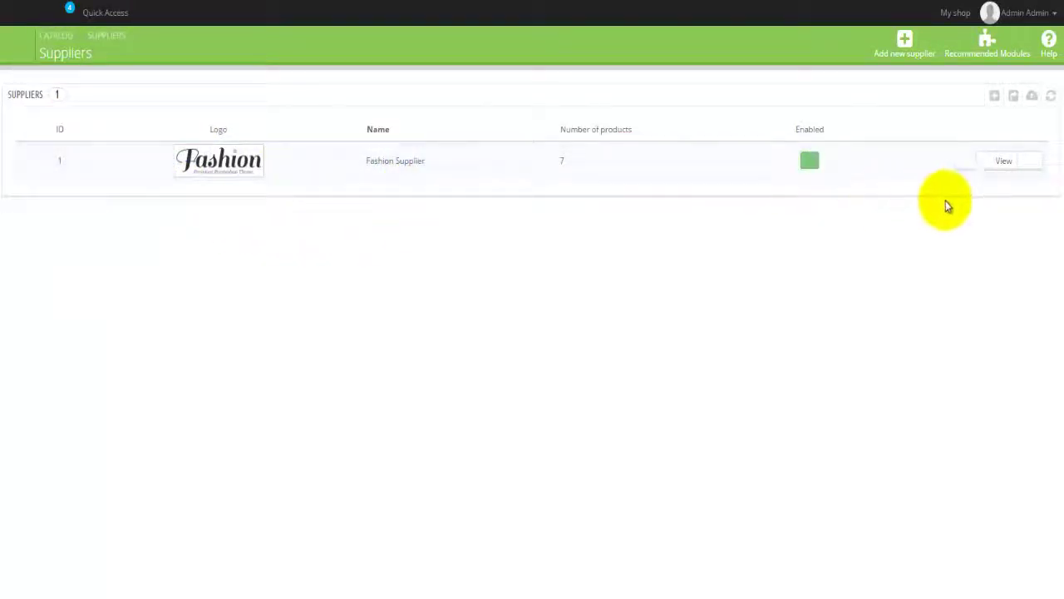
left_click(1029, 162)
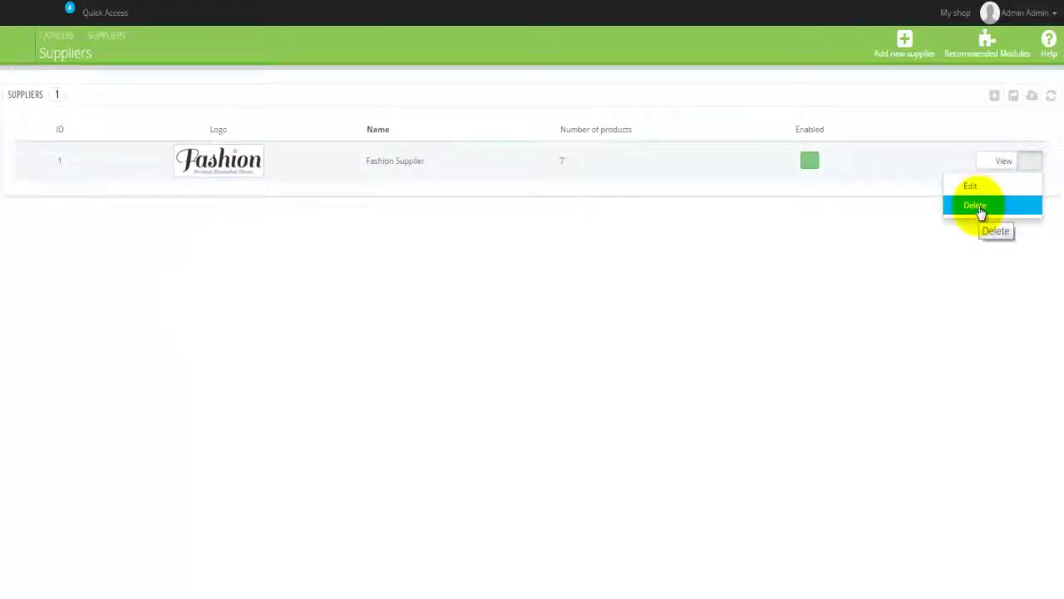
left_click(927, 266)
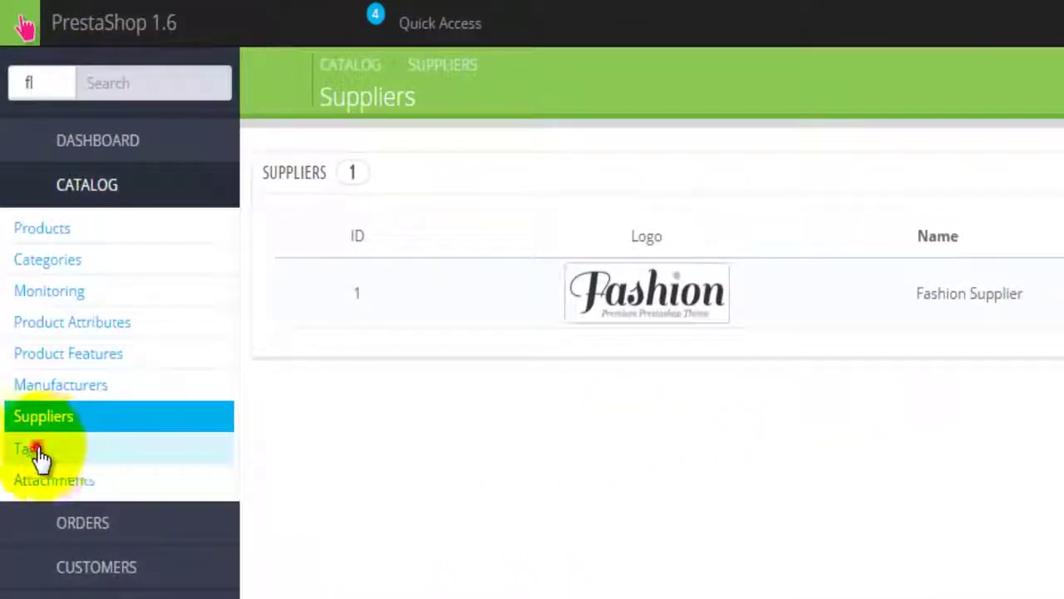
Step: Examine the catalog's tags list and open the attachments list
left_click(39, 452)
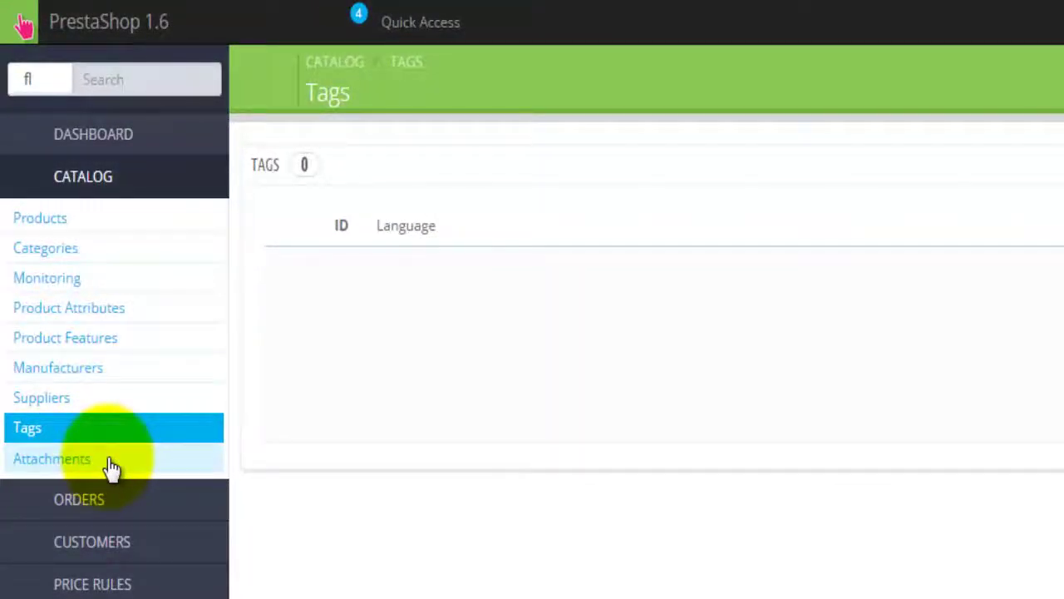
left_click(109, 462)
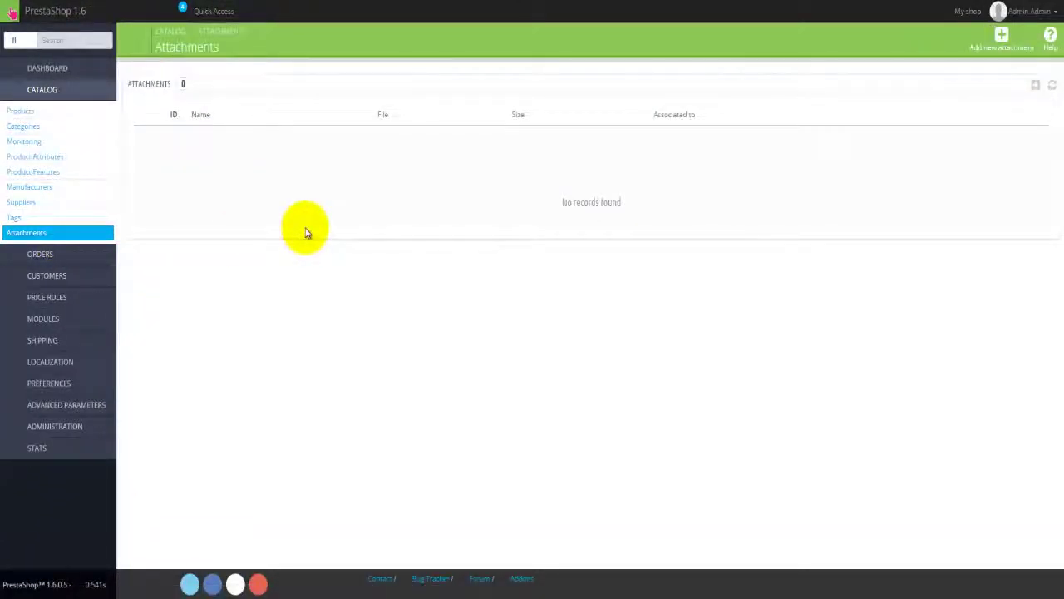